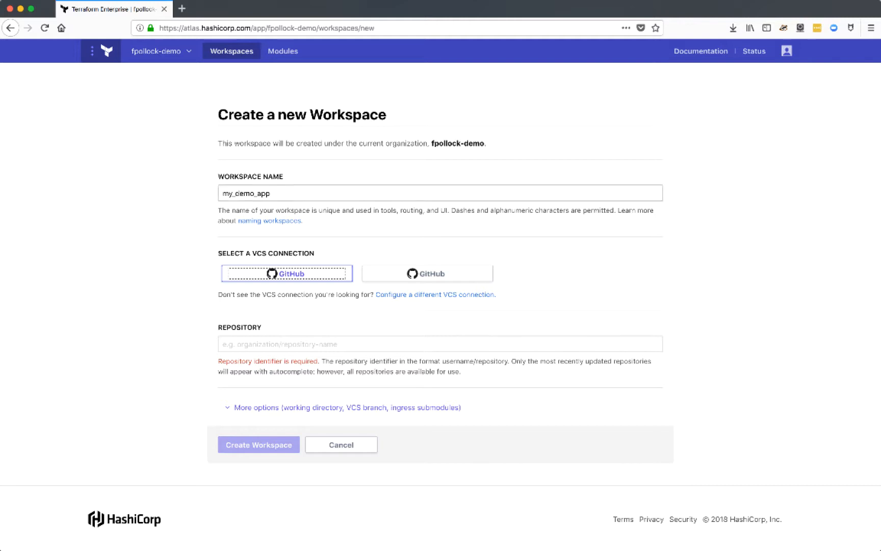
Connect the new my_demo_app workspace to the mydemoapp1 repository and create the workspace
click(287, 344)
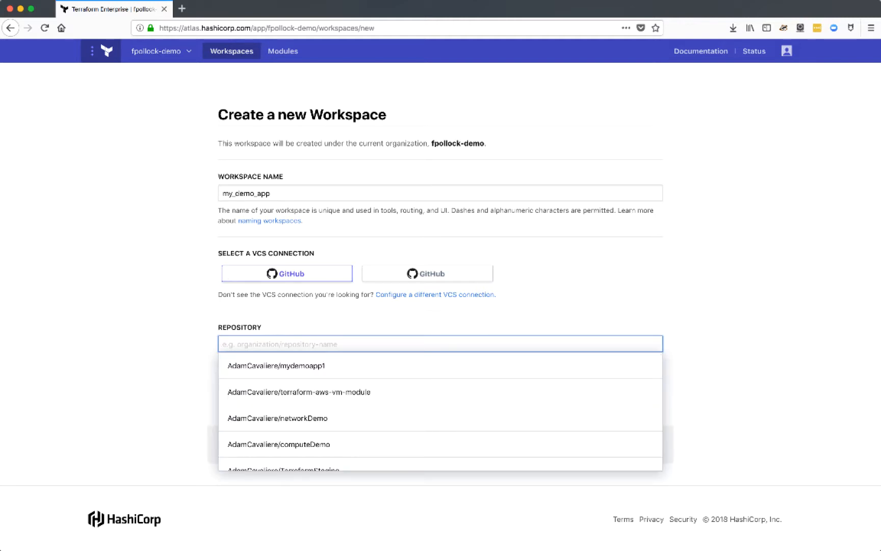
key(Down)
key(Return)
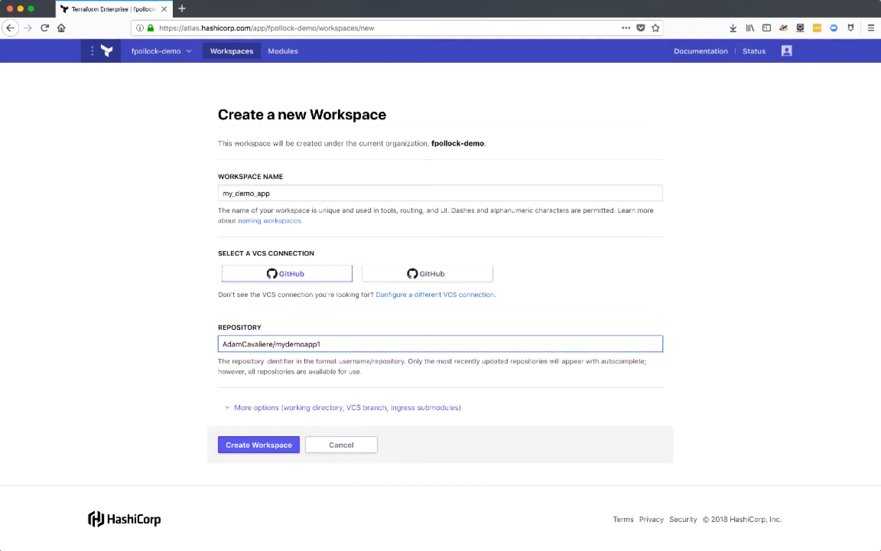
click(258, 445)
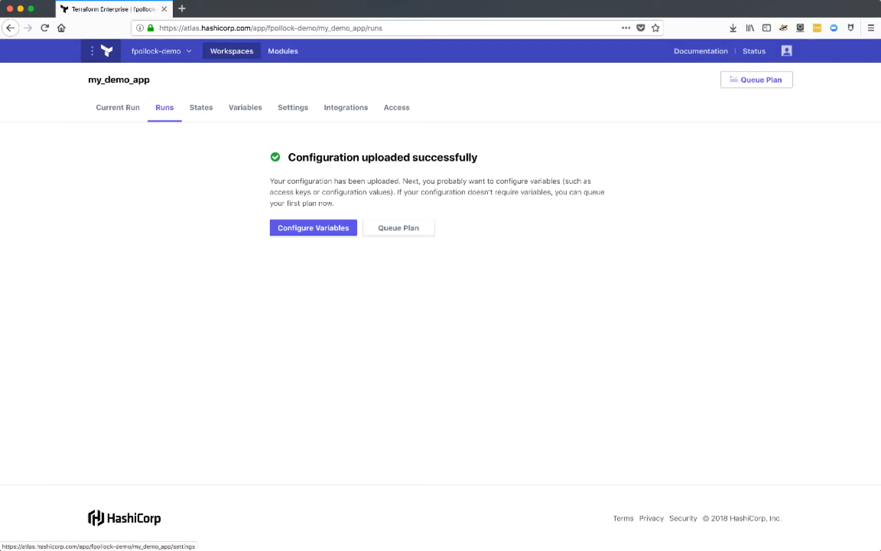
Examine the private network module's optional inputs, provision instructions snippet and outputs, including demo_subnet_id
click(282, 51)
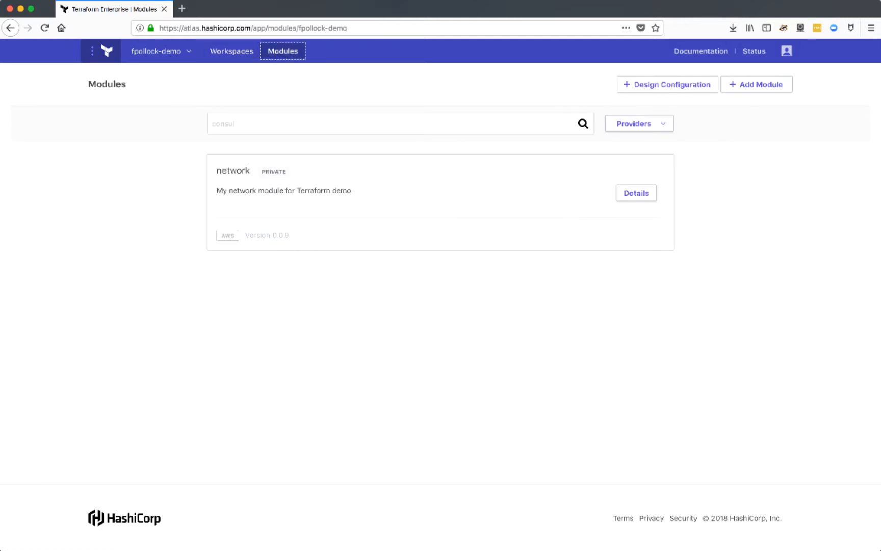
click(636, 193)
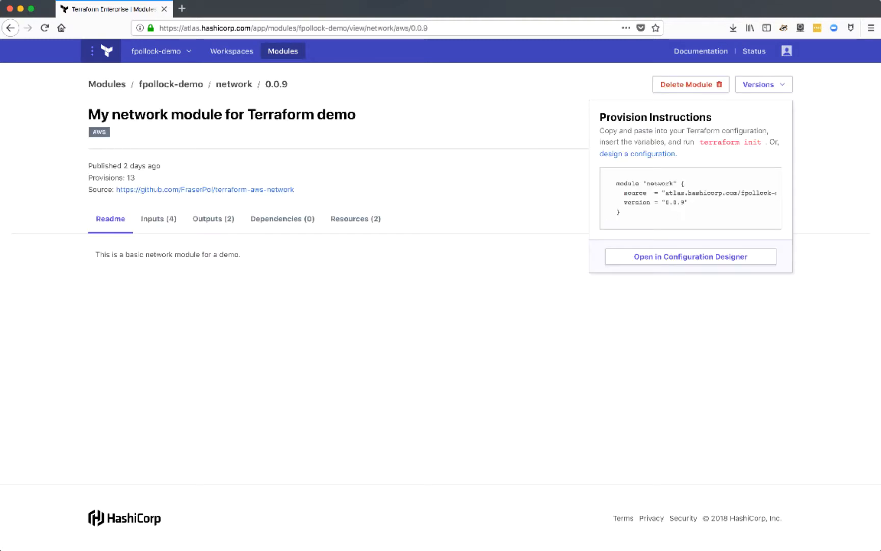
click(159, 219)
scroll(441, 295, down, 1)
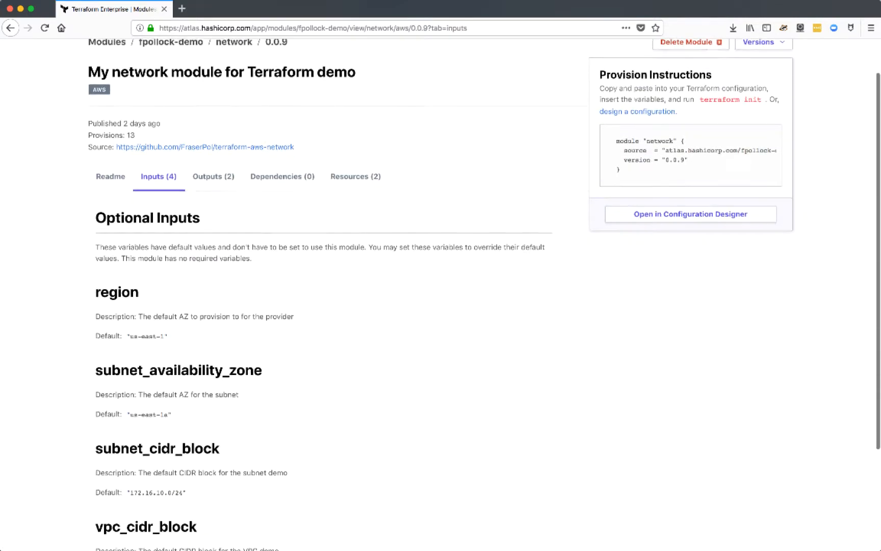
scroll(440, 295, down, 2)
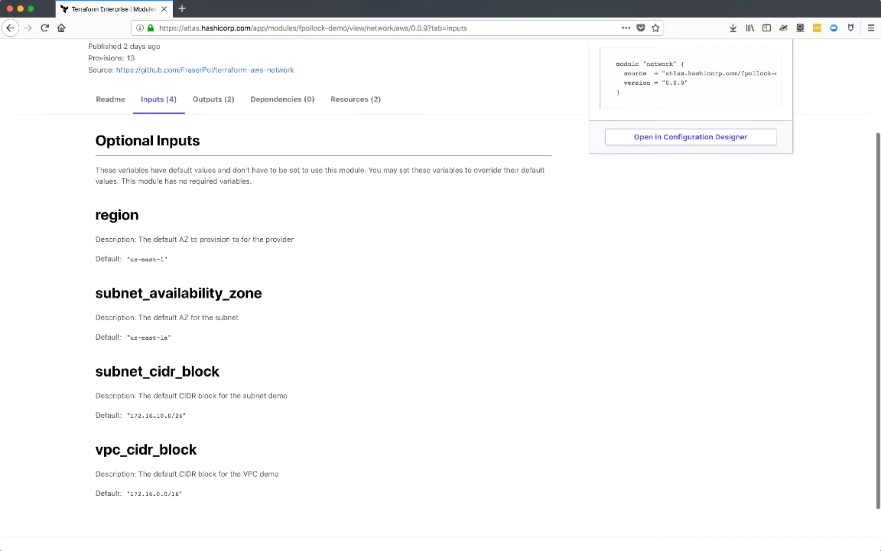
scroll(441, 275, up, 3)
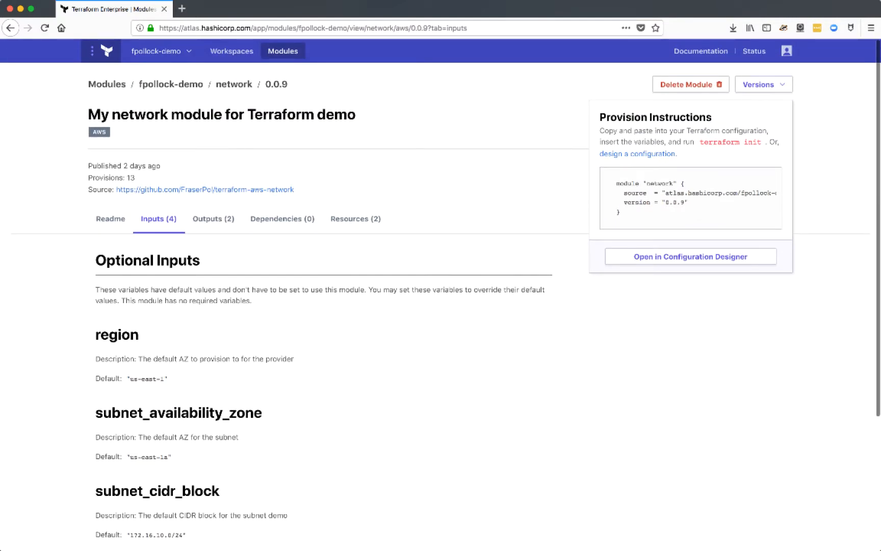
drag(622, 212, 615, 184)
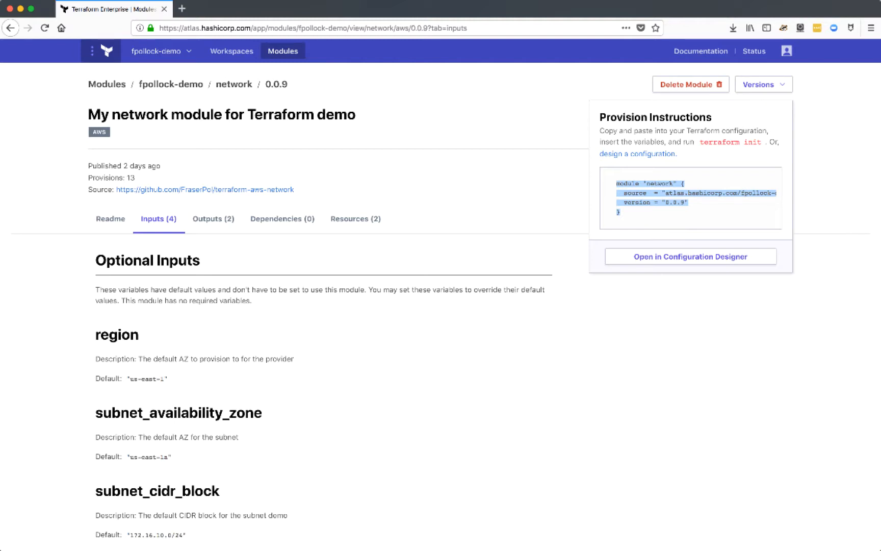
click(214, 218)
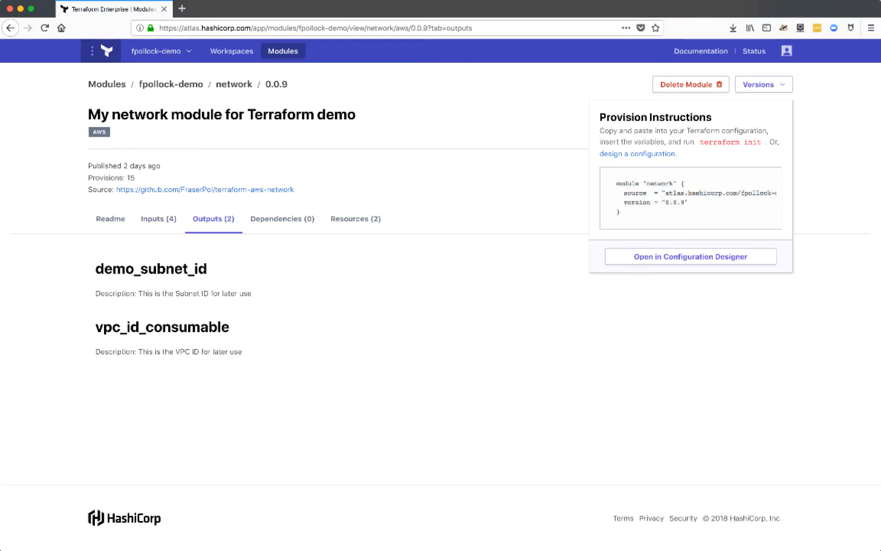
drag(96, 268, 207, 268)
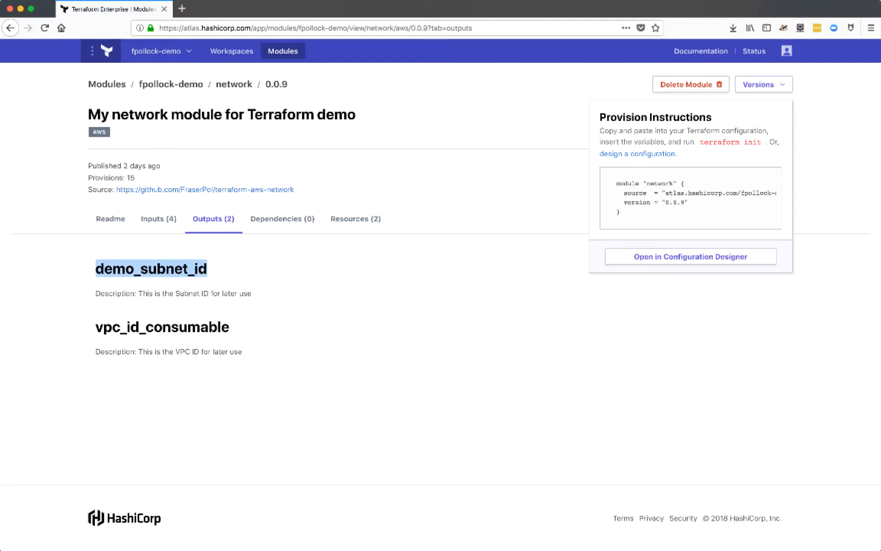
click(214, 271)
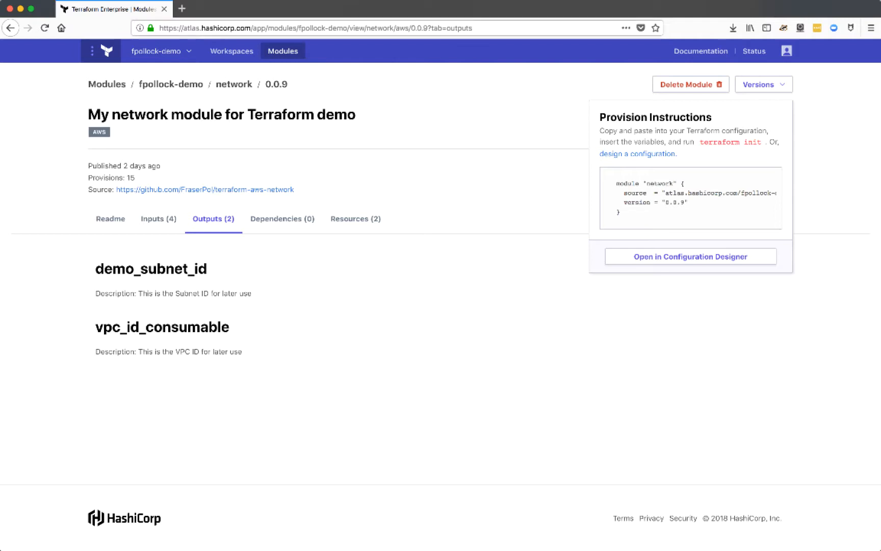
Start a new configuration design from the module list, add the network module and proceed to its variables
click(283, 51)
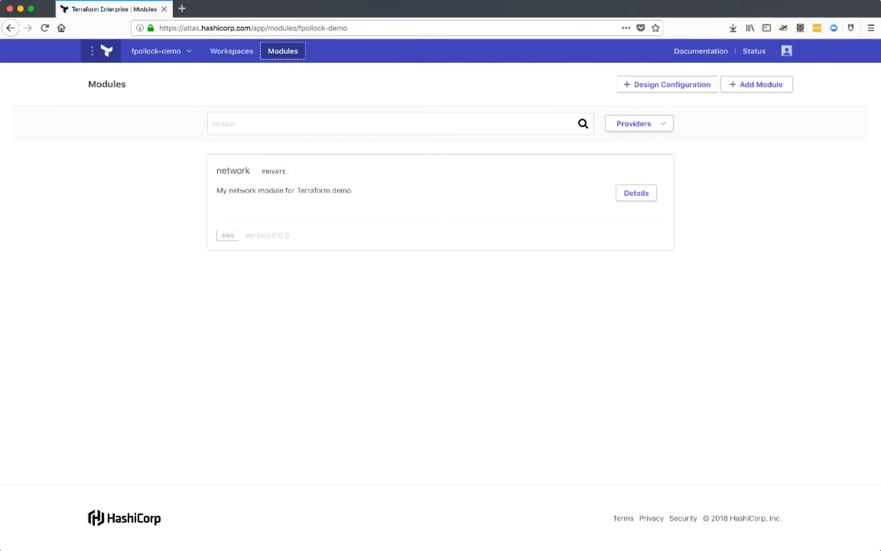
click(667, 84)
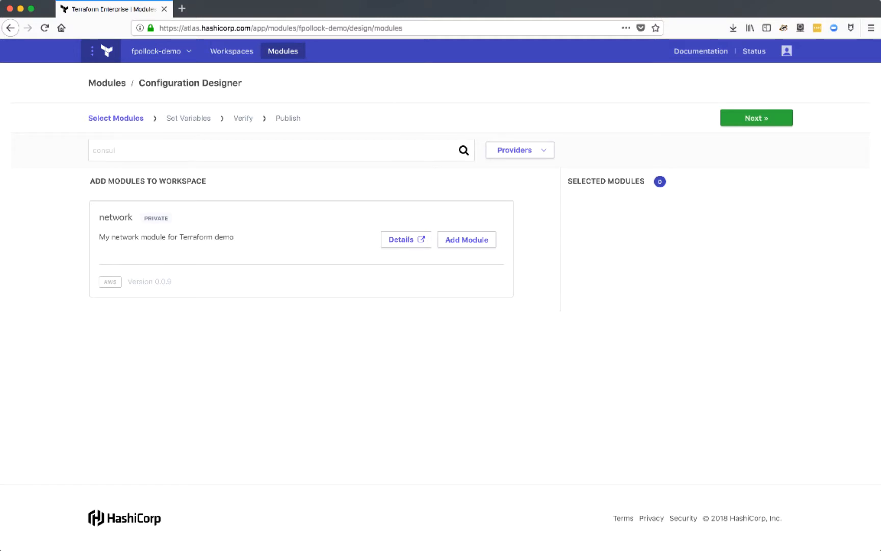
click(467, 239)
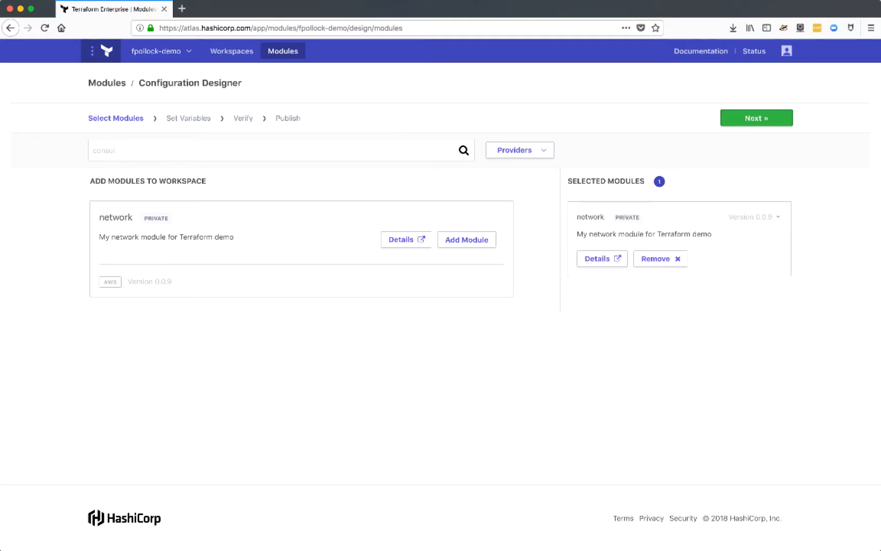
click(757, 118)
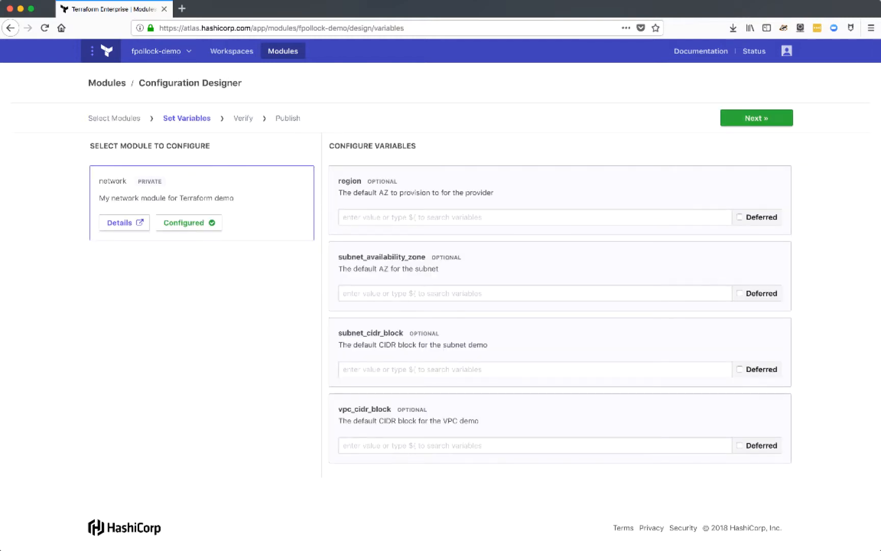
Set the network module's region to us-west-1 and subnet_availability_zone to us-west-1a, and generate the configuration for verification
click(535, 217)
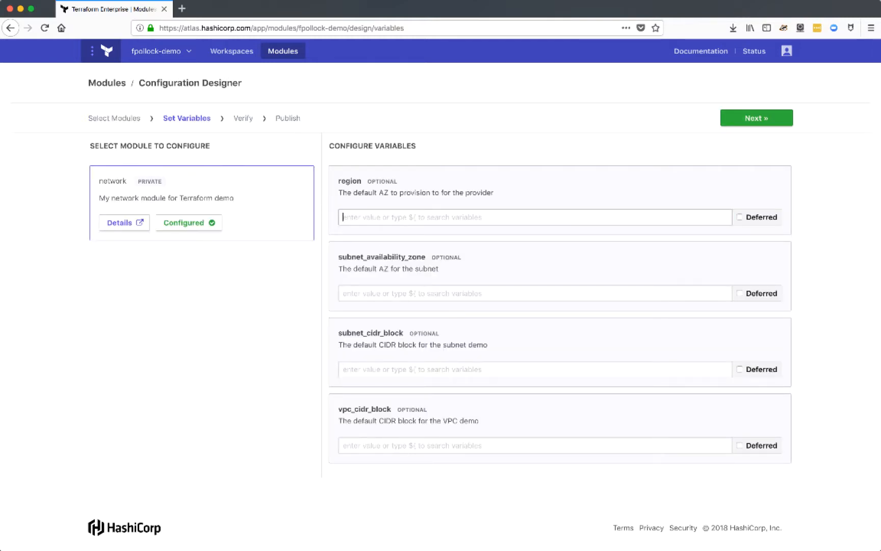
text(us-)
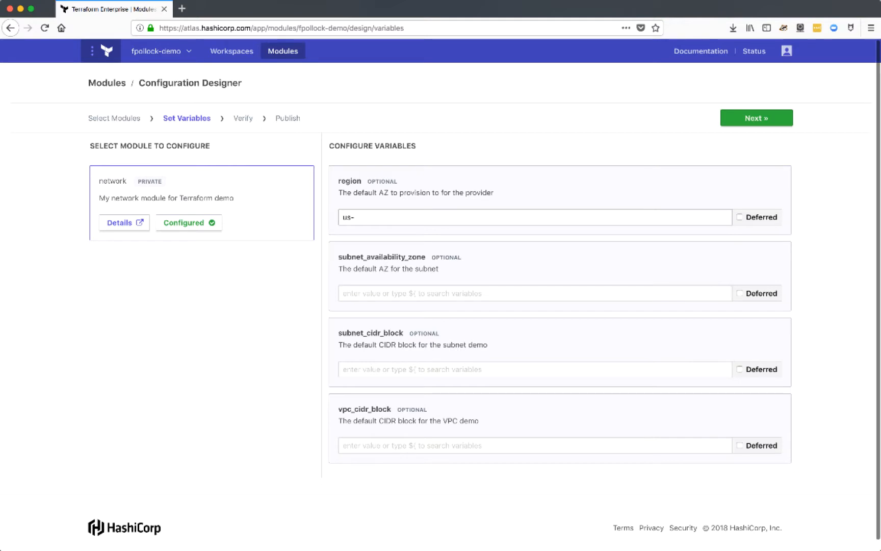
text(west-1)
key(Tab)
key(Tab)
text(u)
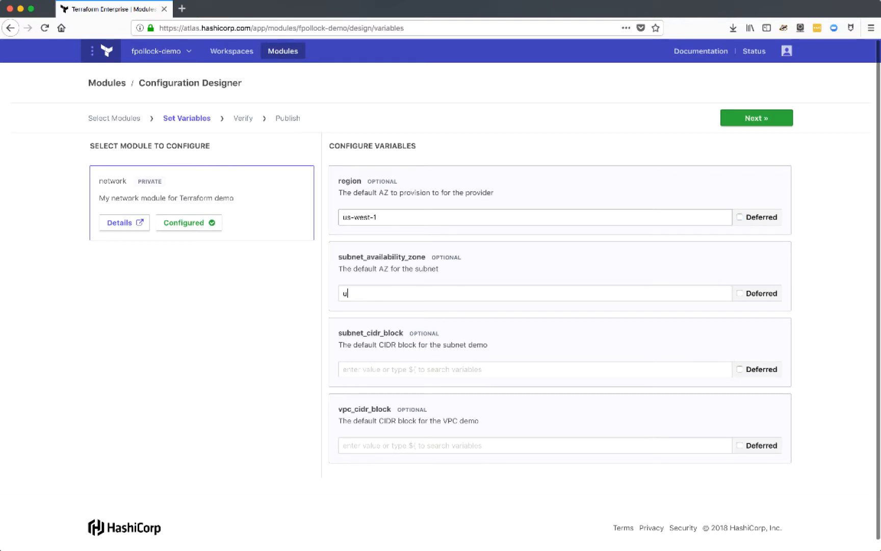
text(s-west-1a)
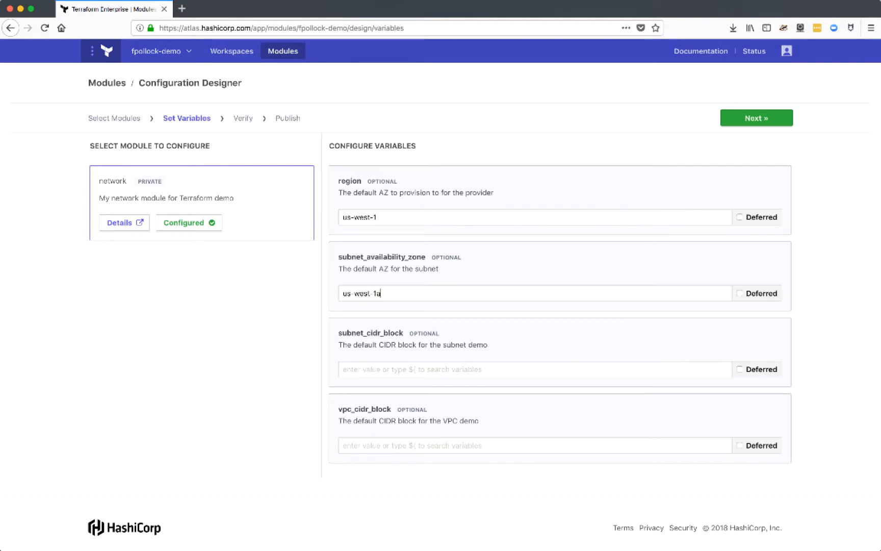
click(756, 118)
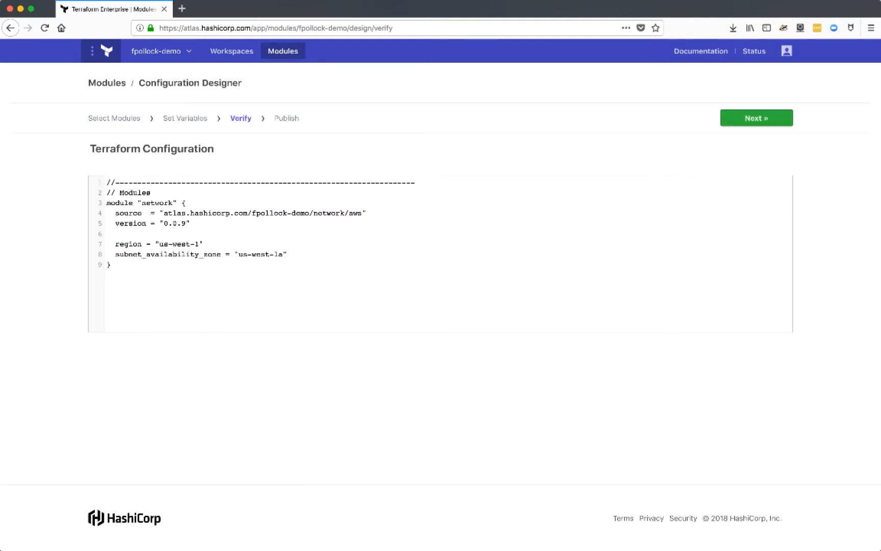
Copy the generated module "network" block and finish the design, agreeing to its deletion
drag(111, 265, 106, 203)
key(super+c)
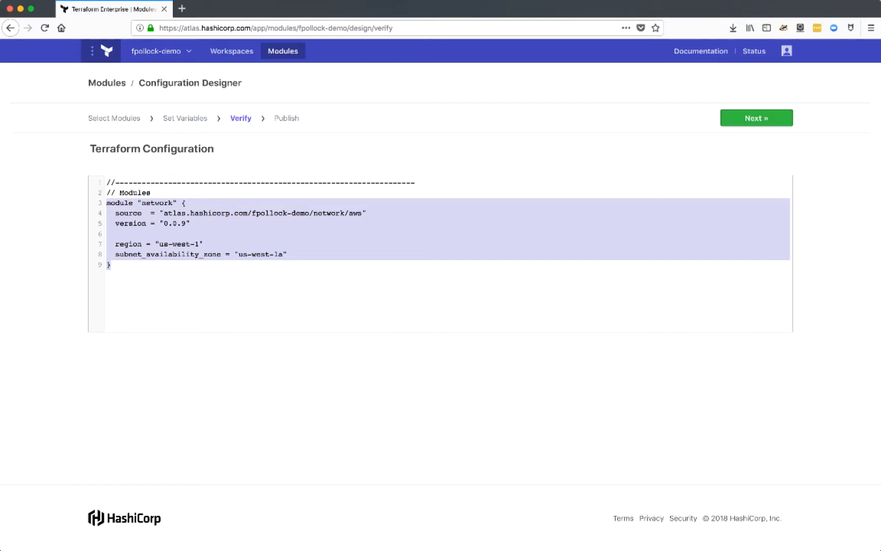
click(756, 118)
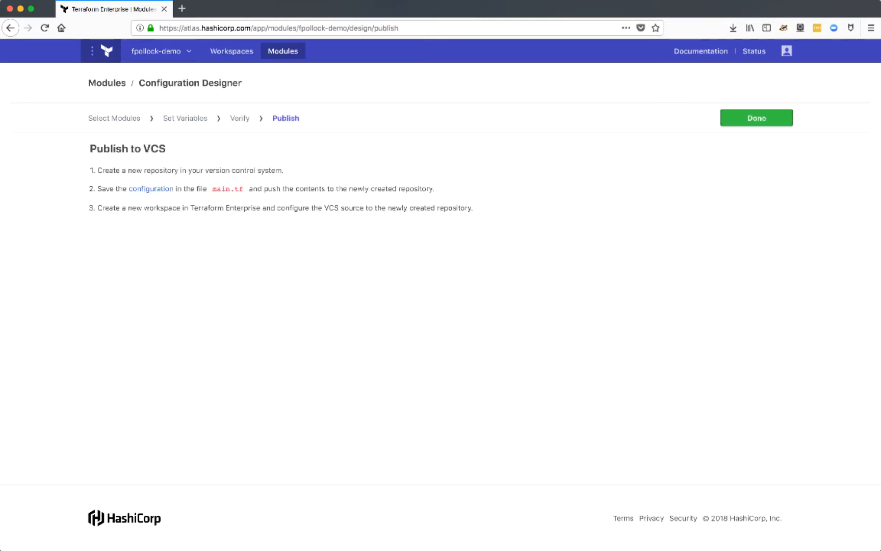
click(756, 118)
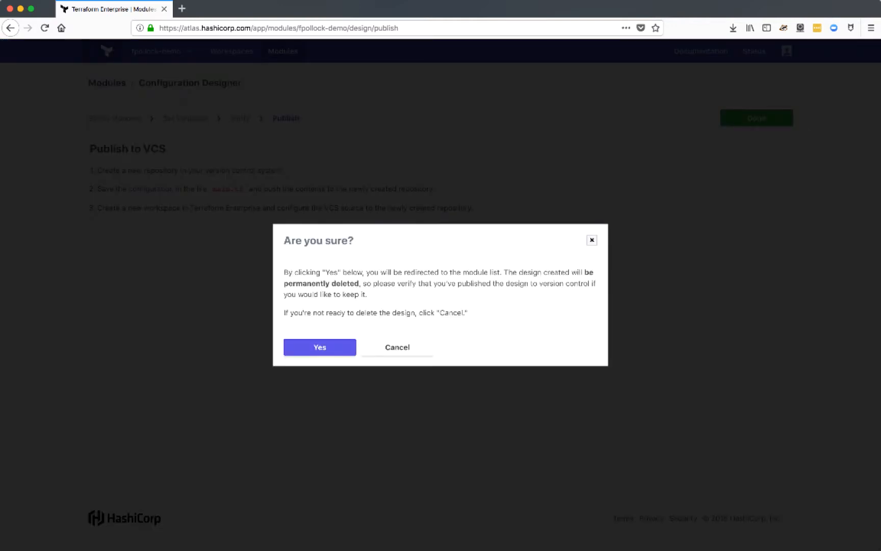
click(320, 348)
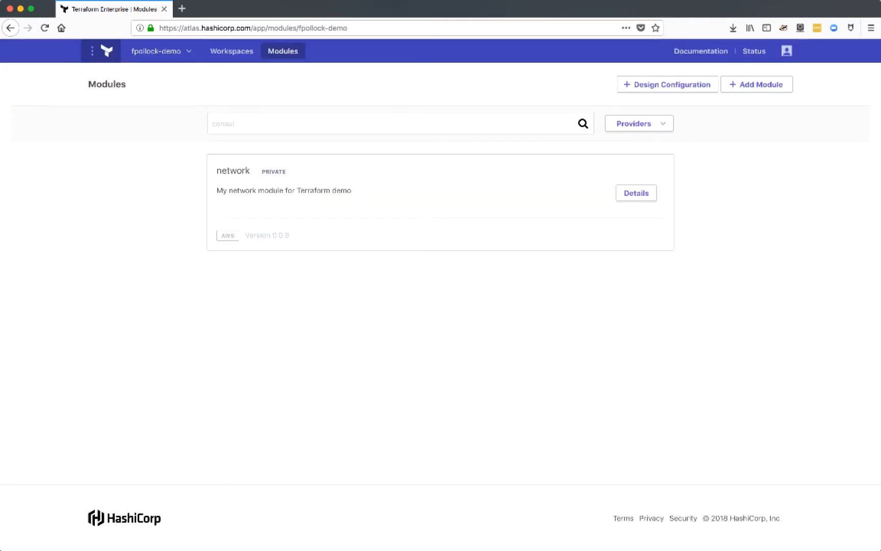
Switch to Visual Studio Code and insert the copied network module block at the start of main.tf, above the provider block
key(super+Tab)
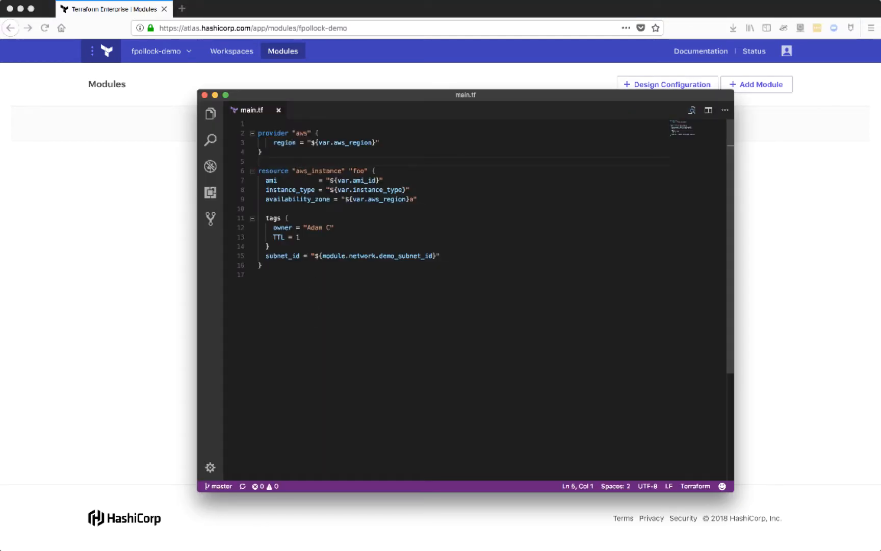
click(260, 124)
key(Return)
key(Up)
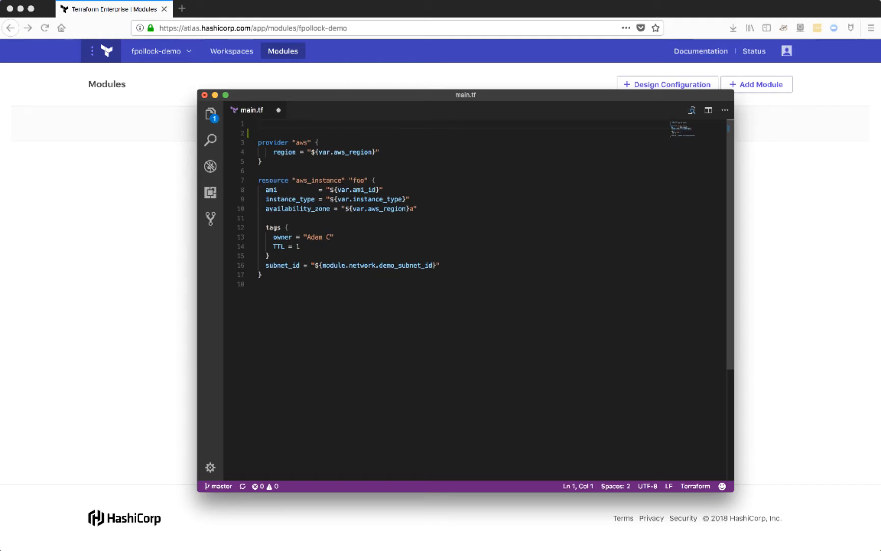
key(super+v)
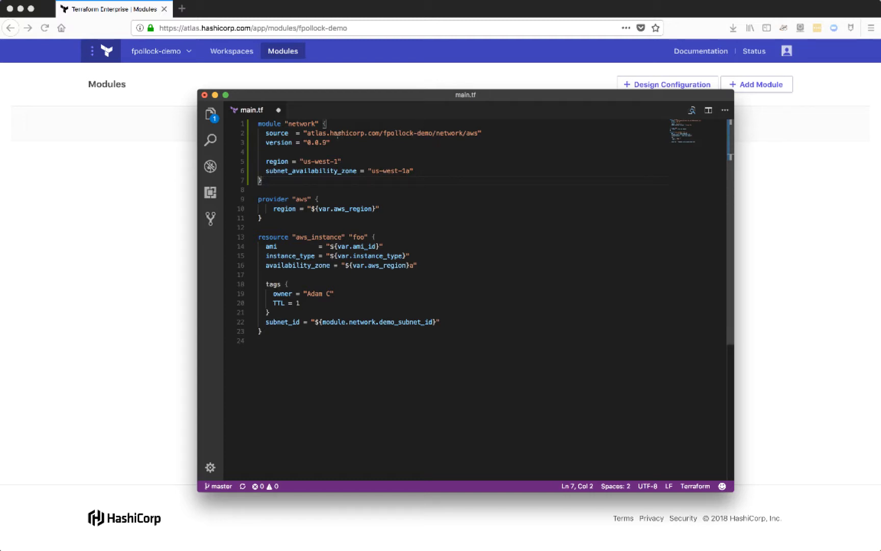
Review the network module's region and availability zone values and the subnet_id reference to module.network.demo_subnet_id in main.tf
click(331, 161)
double_click(330, 161)
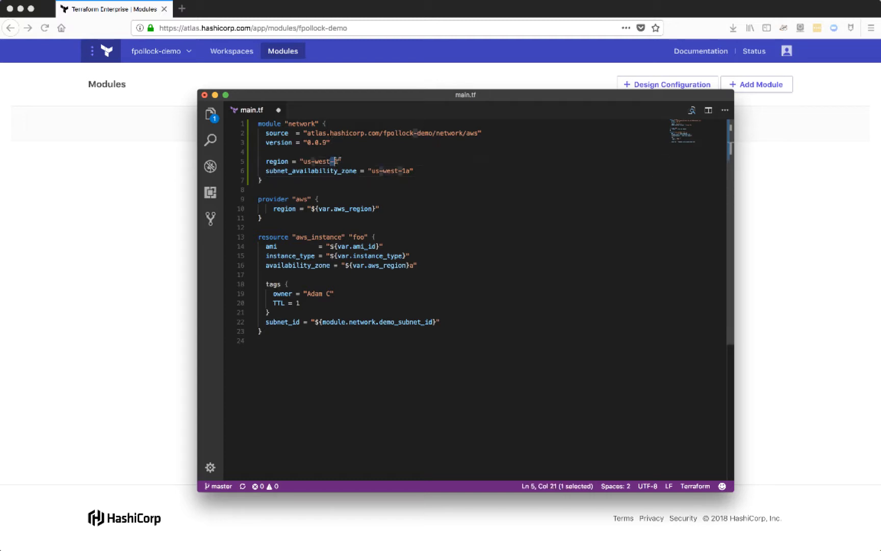
click(392, 170)
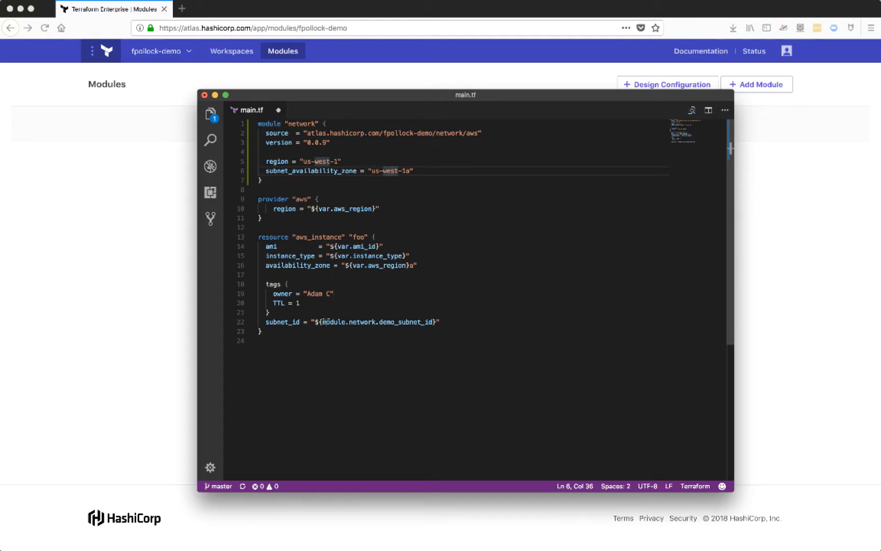
drag(323, 322, 433, 322)
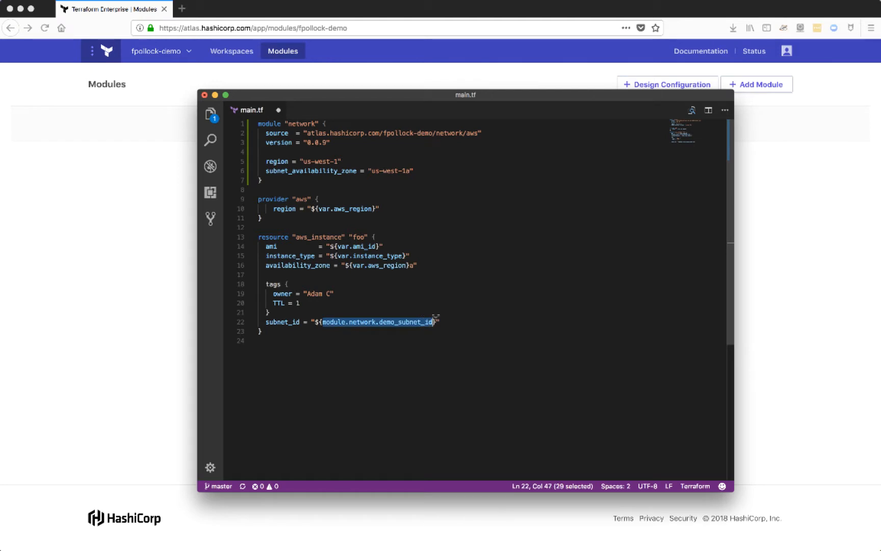
click(417, 347)
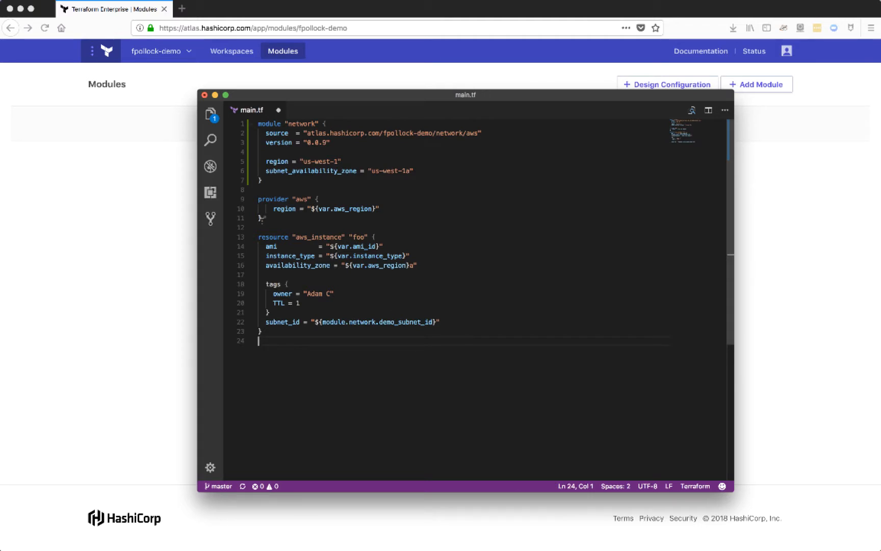
Save main.tf and commit the modified file to the local Git repository
key(super+s)
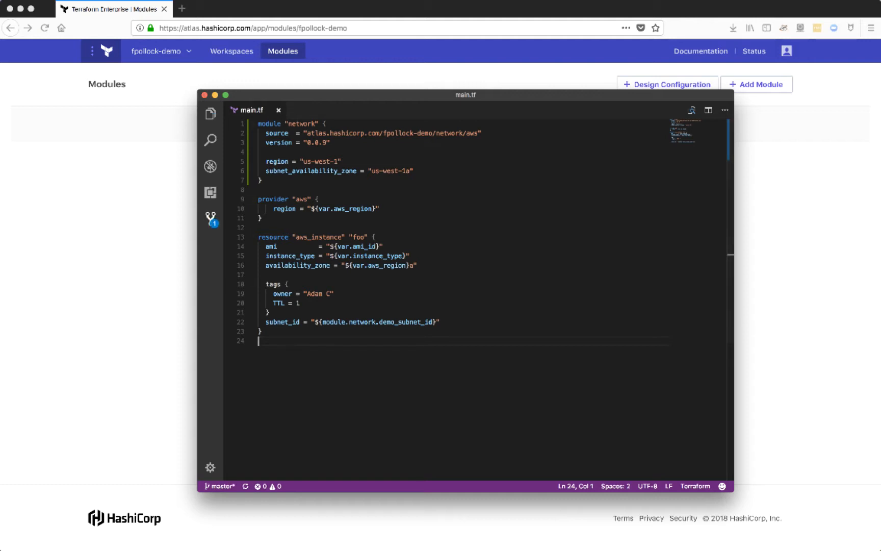
click(210, 219)
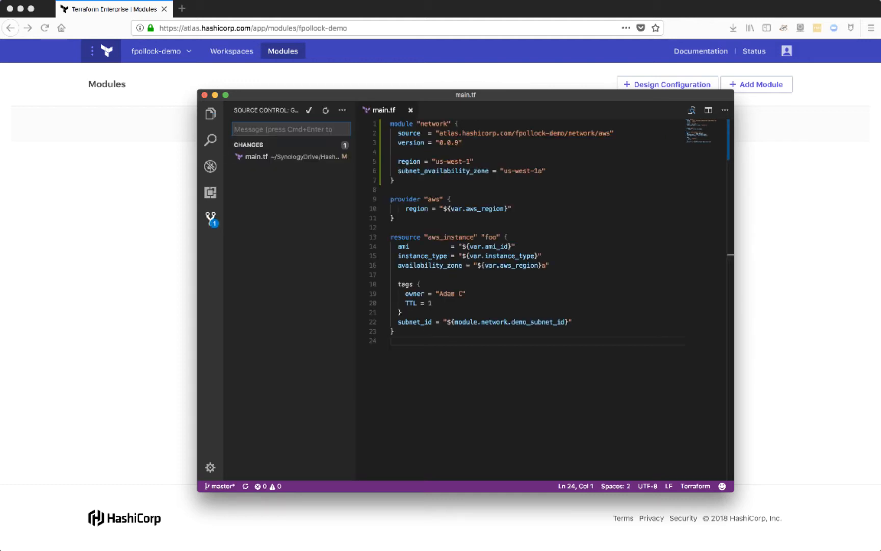
click(309, 111)
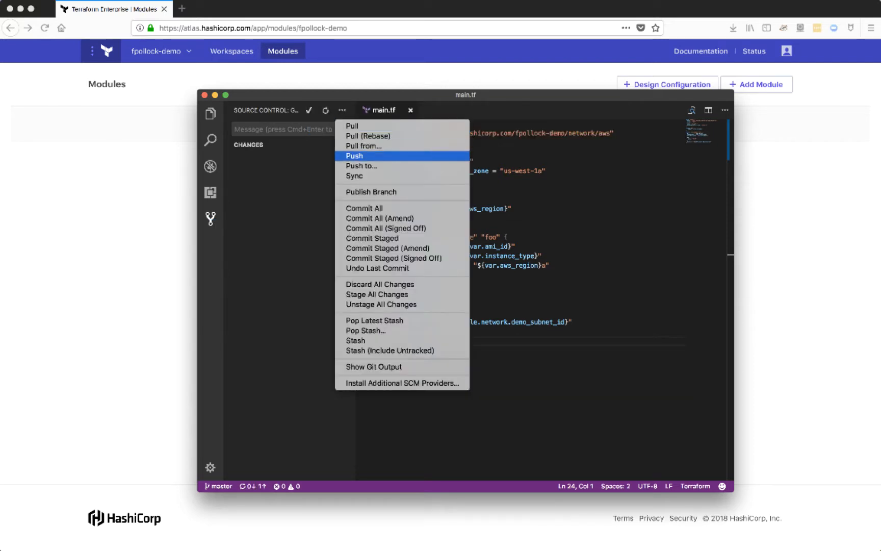
Push the committed main.tf change to the remote Git repository
click(355, 156)
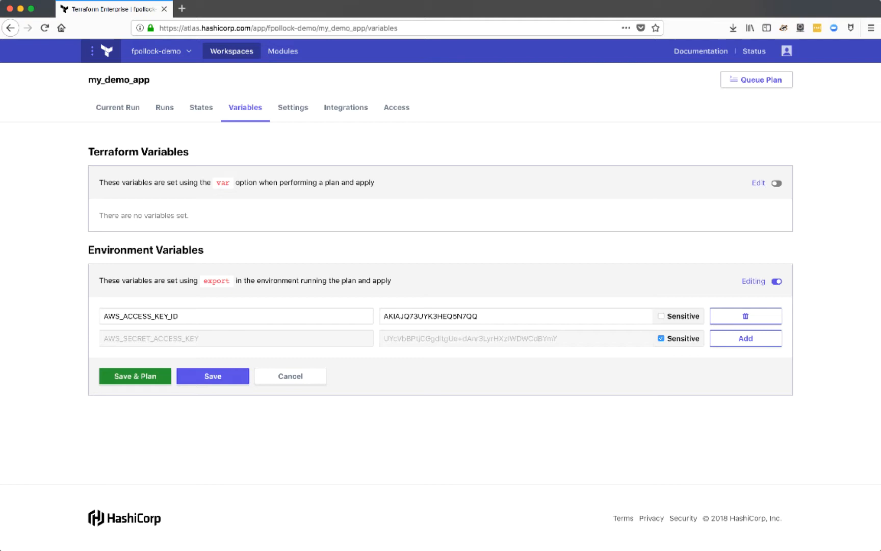
Save the AWS access key environment variables of the my_demo_app workspace in Terraform Enterprise and queue a plan
click(135, 377)
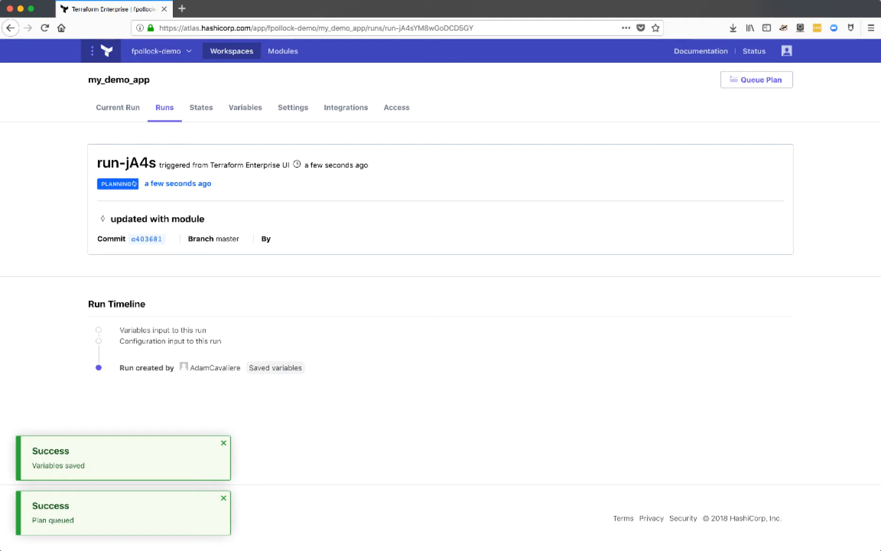
scroll(440, 306, down, 5)
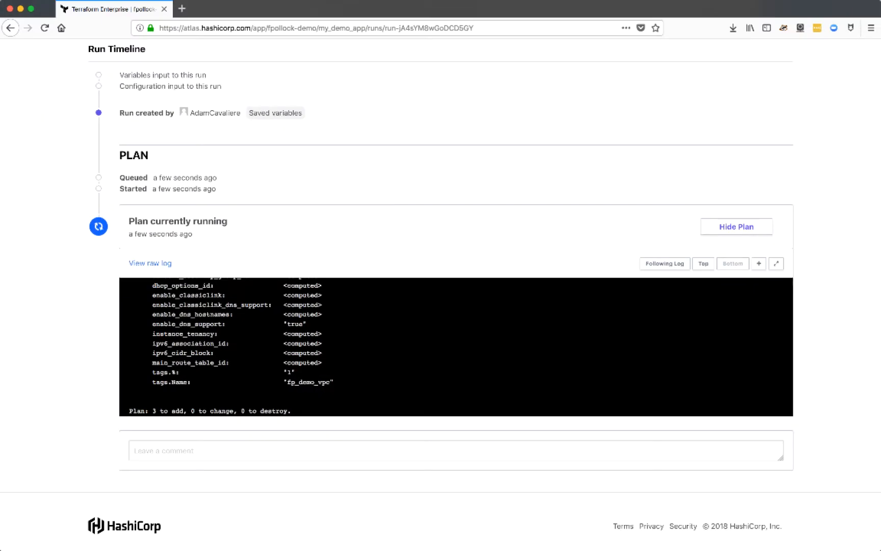
scroll(441, 295, down, 5)
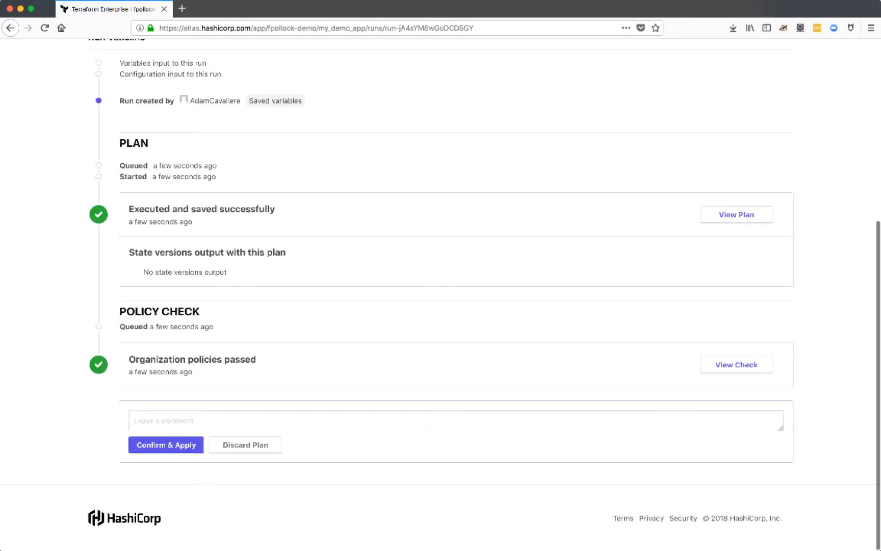
Open the finished plan's log and examine the VPC, subnet and aws_instance.foo resources it would create
click(736, 214)
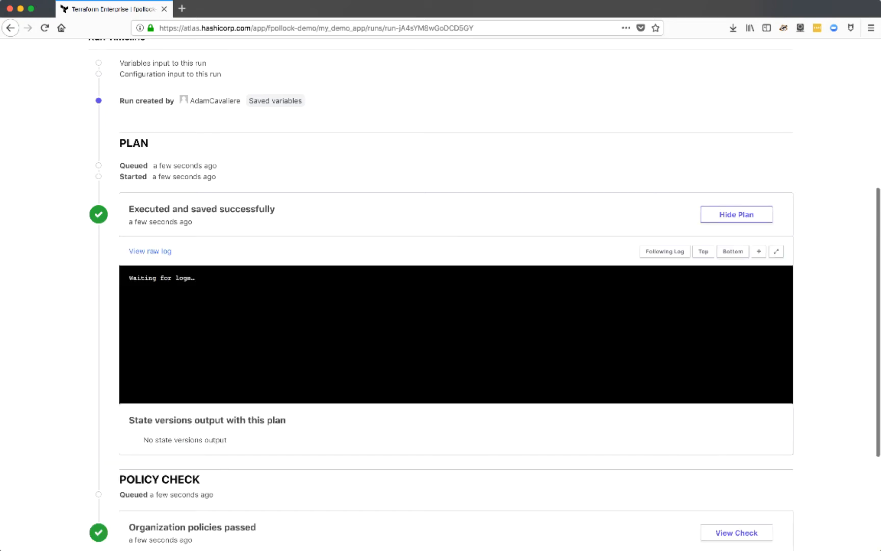
scroll(456, 316, down, 1)
scroll(456, 306, up, 4)
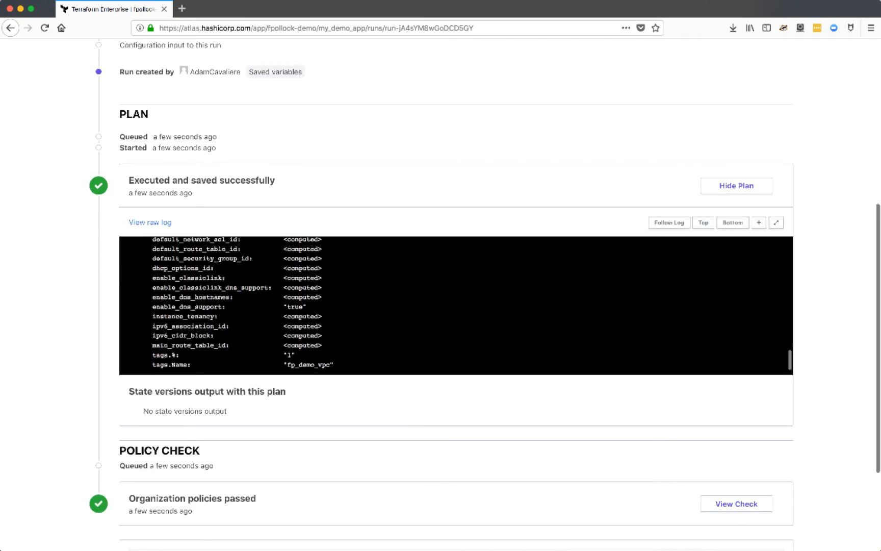
scroll(456, 305, up, 3)
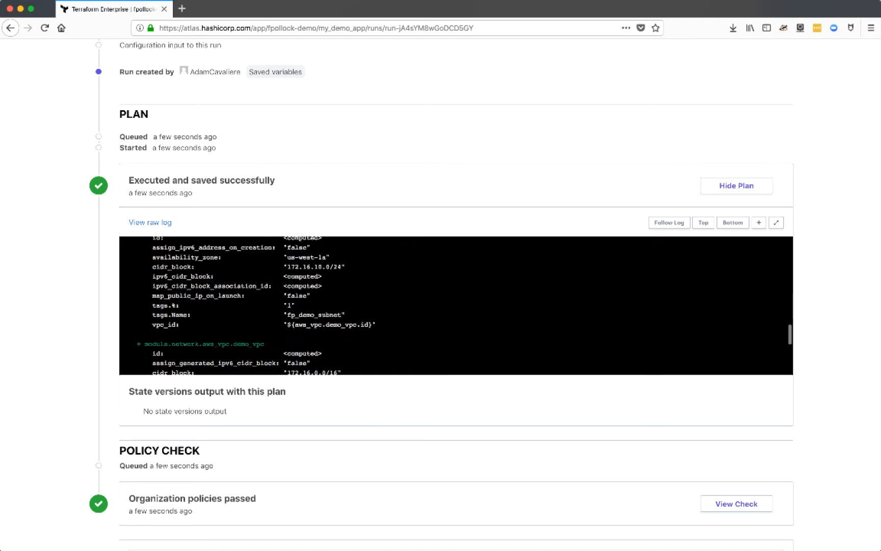
scroll(455, 305, up, 1)
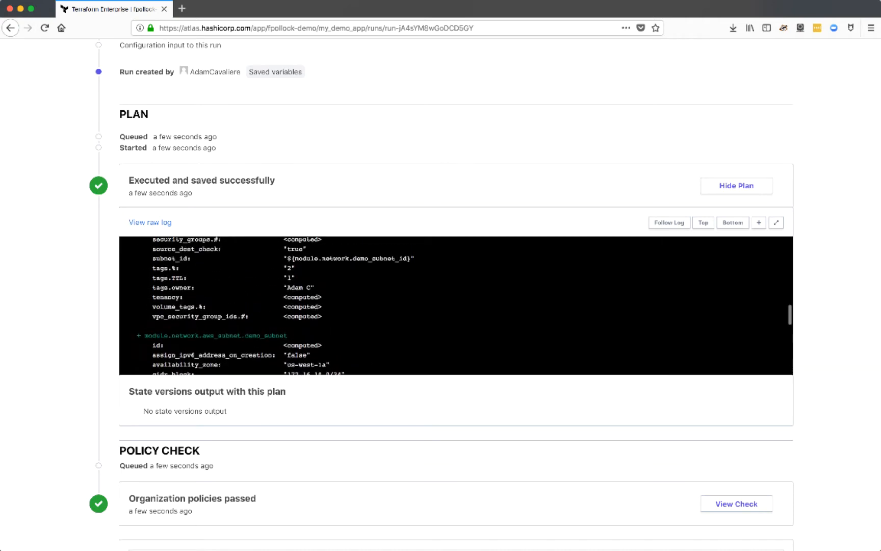
scroll(456, 305, up, 6)
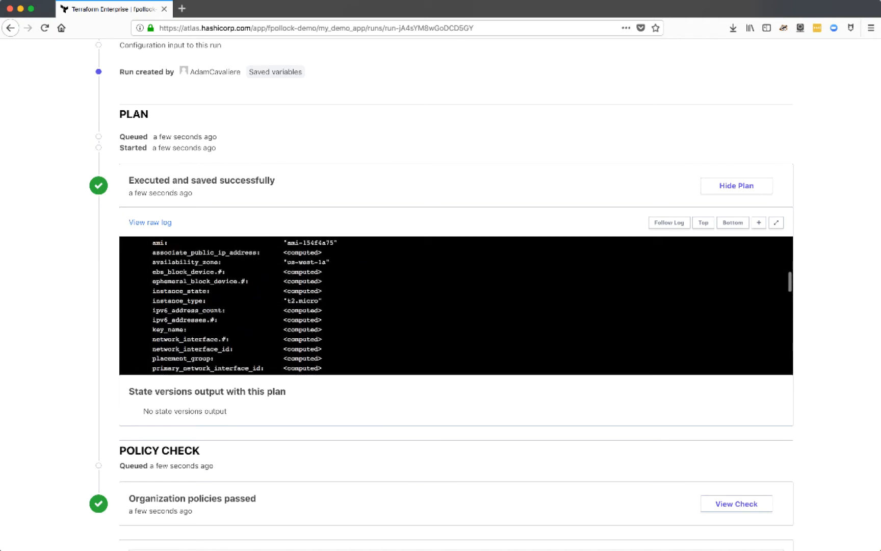
scroll(456, 305, up, 2)
scroll(456, 305, up, 5)
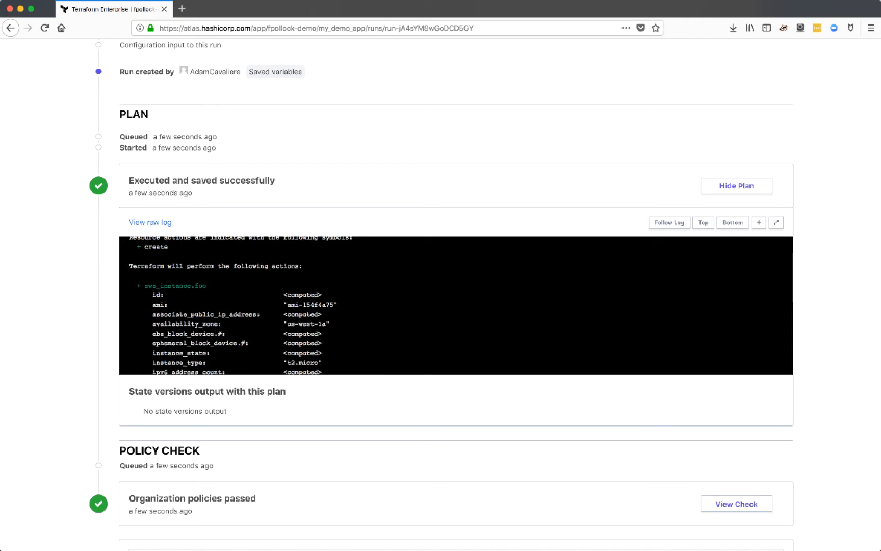
Confirm and apply the plan for the my_demo_app run
scroll(456, 305, down, 15)
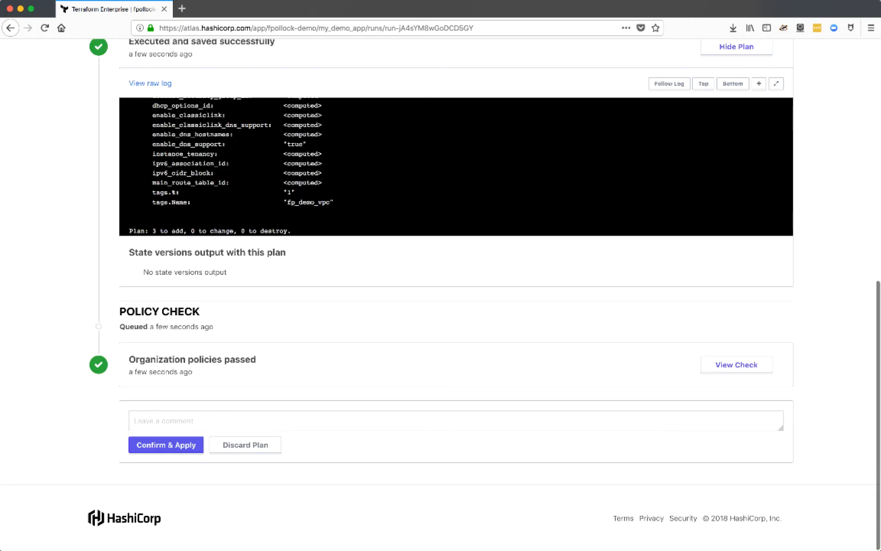
click(166, 444)
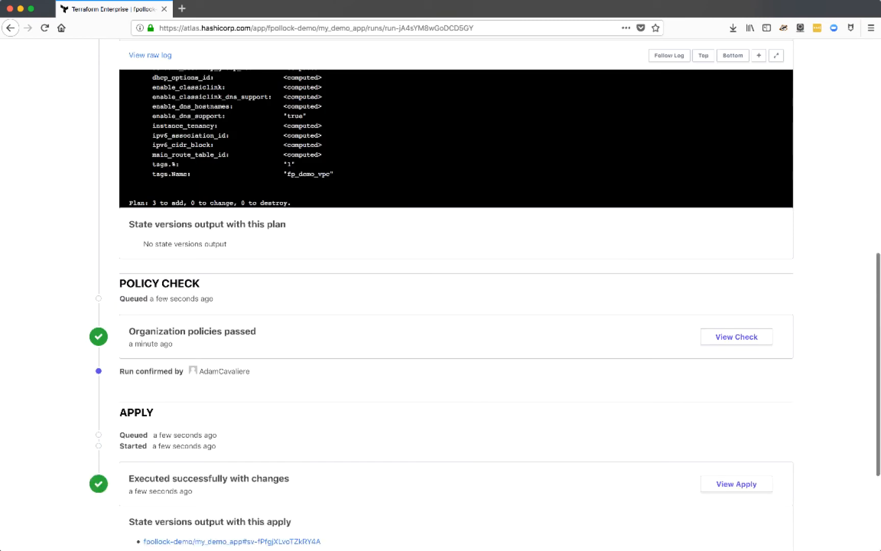
scroll(441, 295, down, 2)
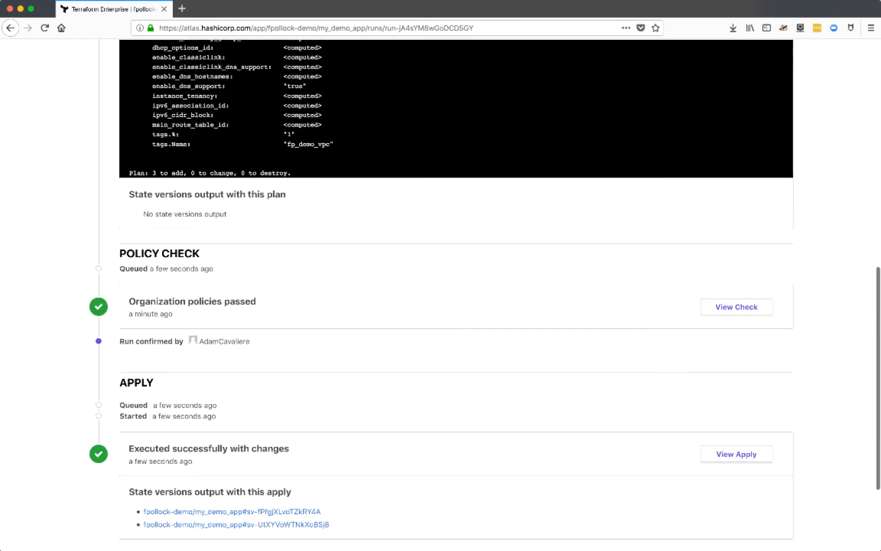
scroll(232, 424, down, 5)
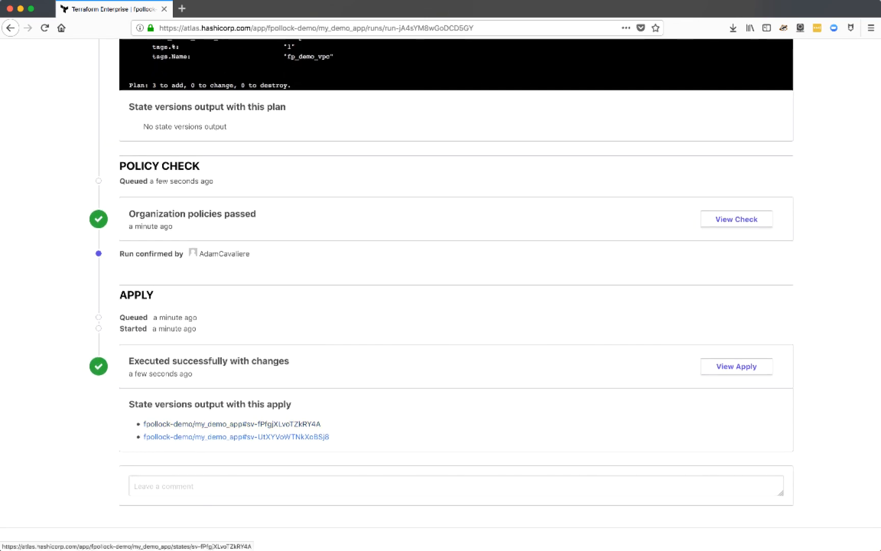
Open the first state version output by the apply, examine its instance, subnet and VPC changes, and return to the workspaces list
click(232, 424)
scroll(441, 308, down, 15)
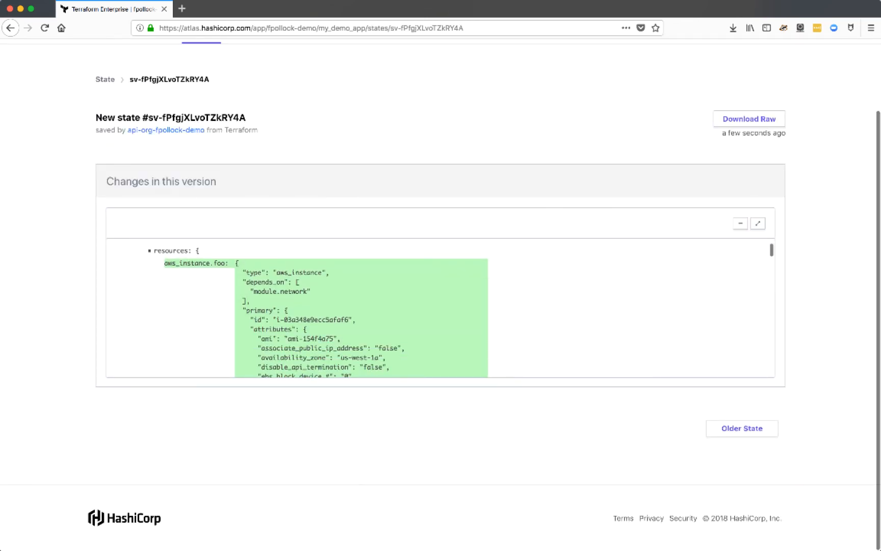
scroll(441, 308, down, 10)
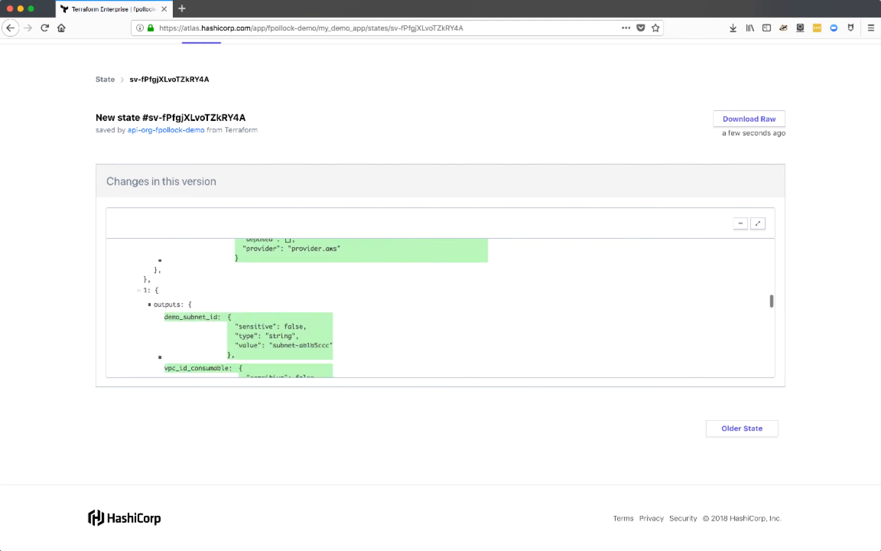
scroll(440, 308, down, 2)
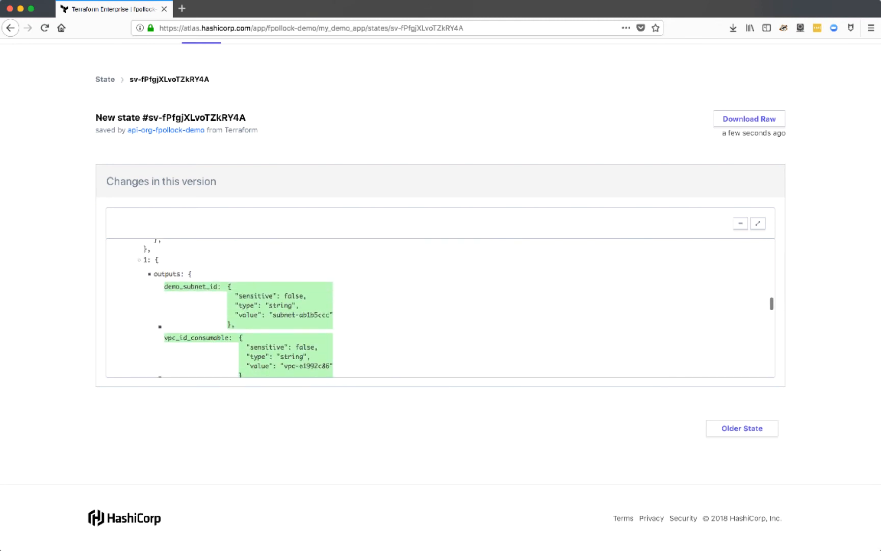
scroll(441, 308, down, 3)
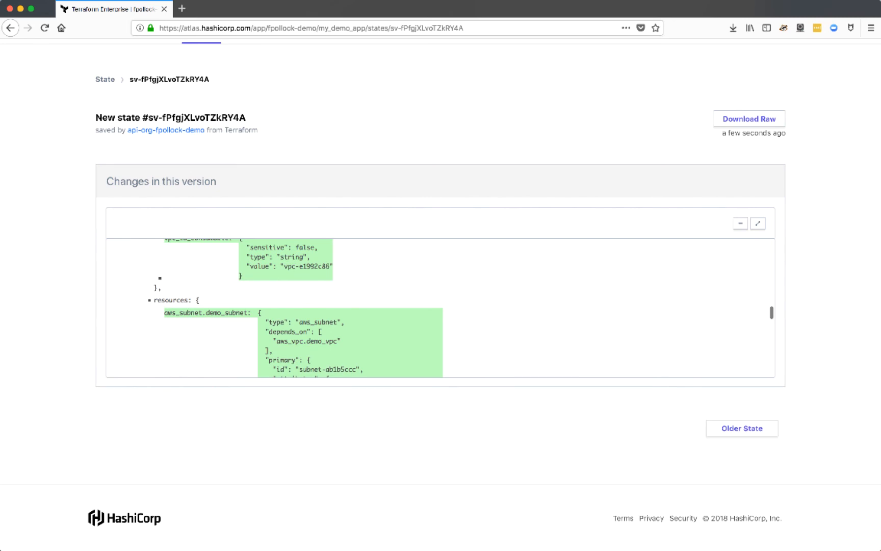
scroll(441, 308, down, 4)
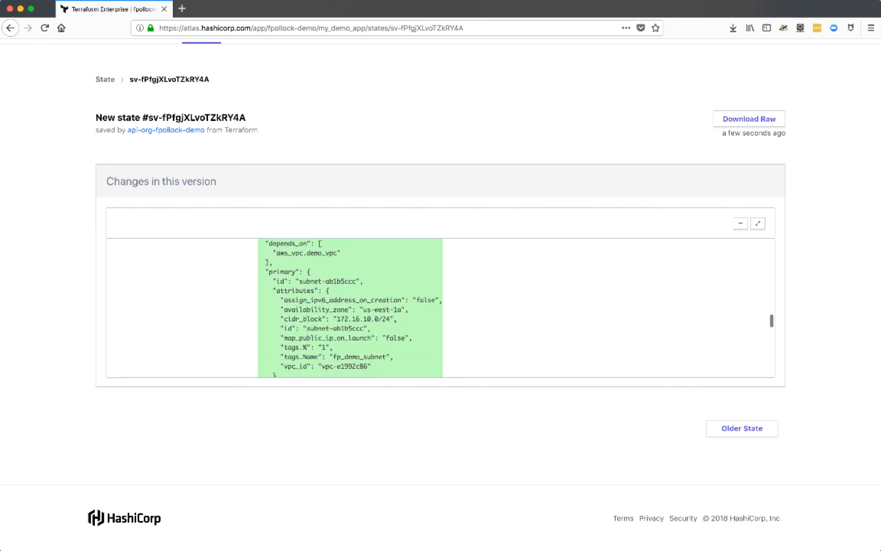
scroll(440, 308, down, 12)
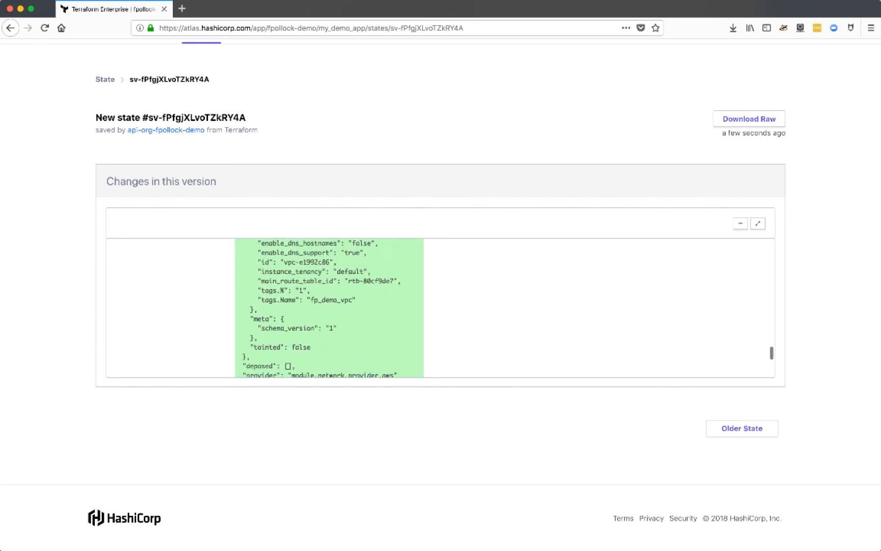
scroll(440, 308, down, 10)
click(232, 51)
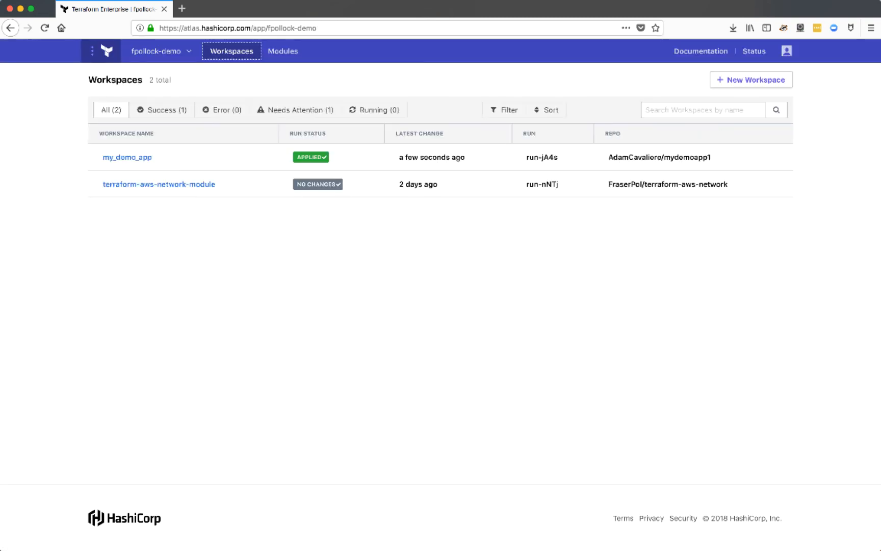